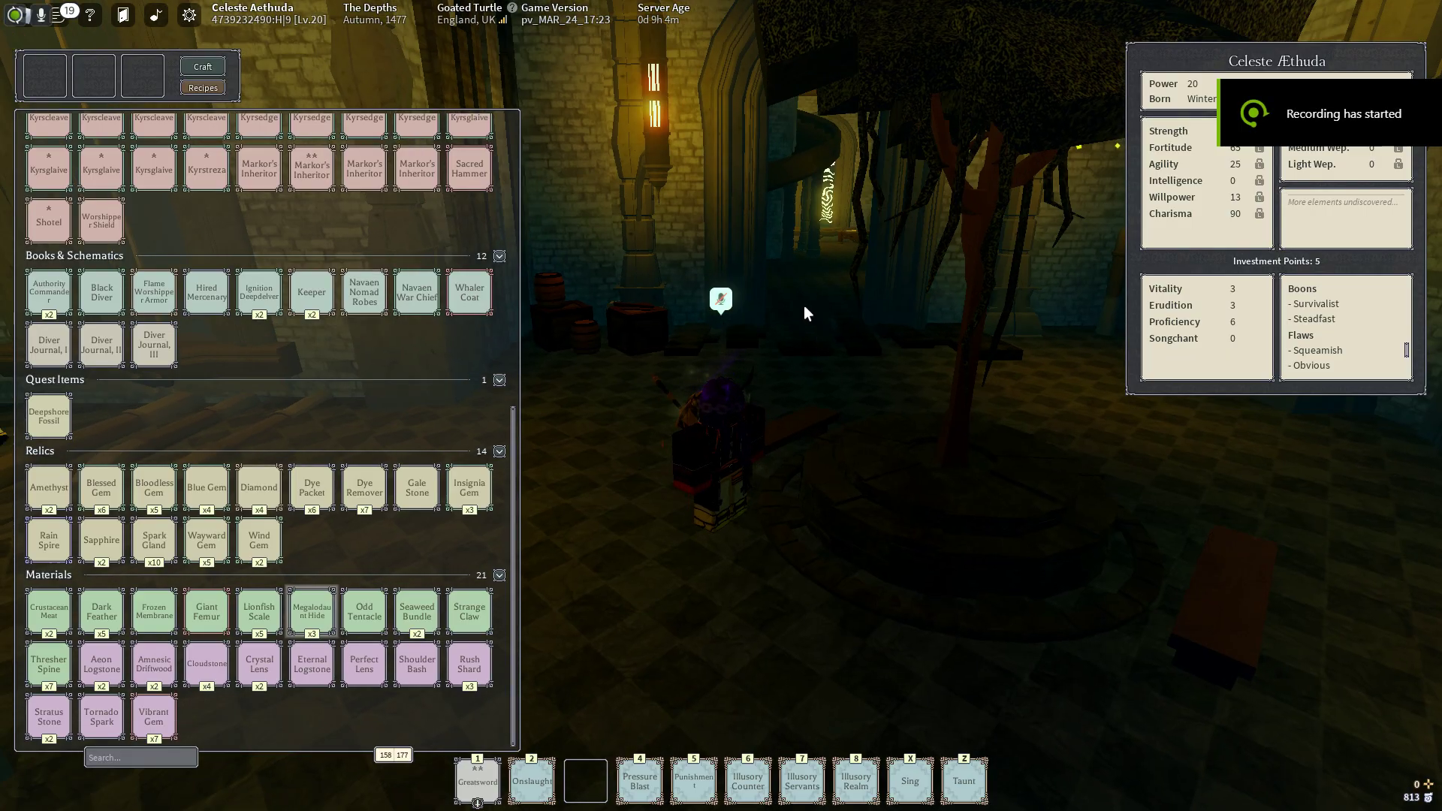
- Walk up the spiral staircase to the crafting table with Shift-lock freeing the mouse
key(w)
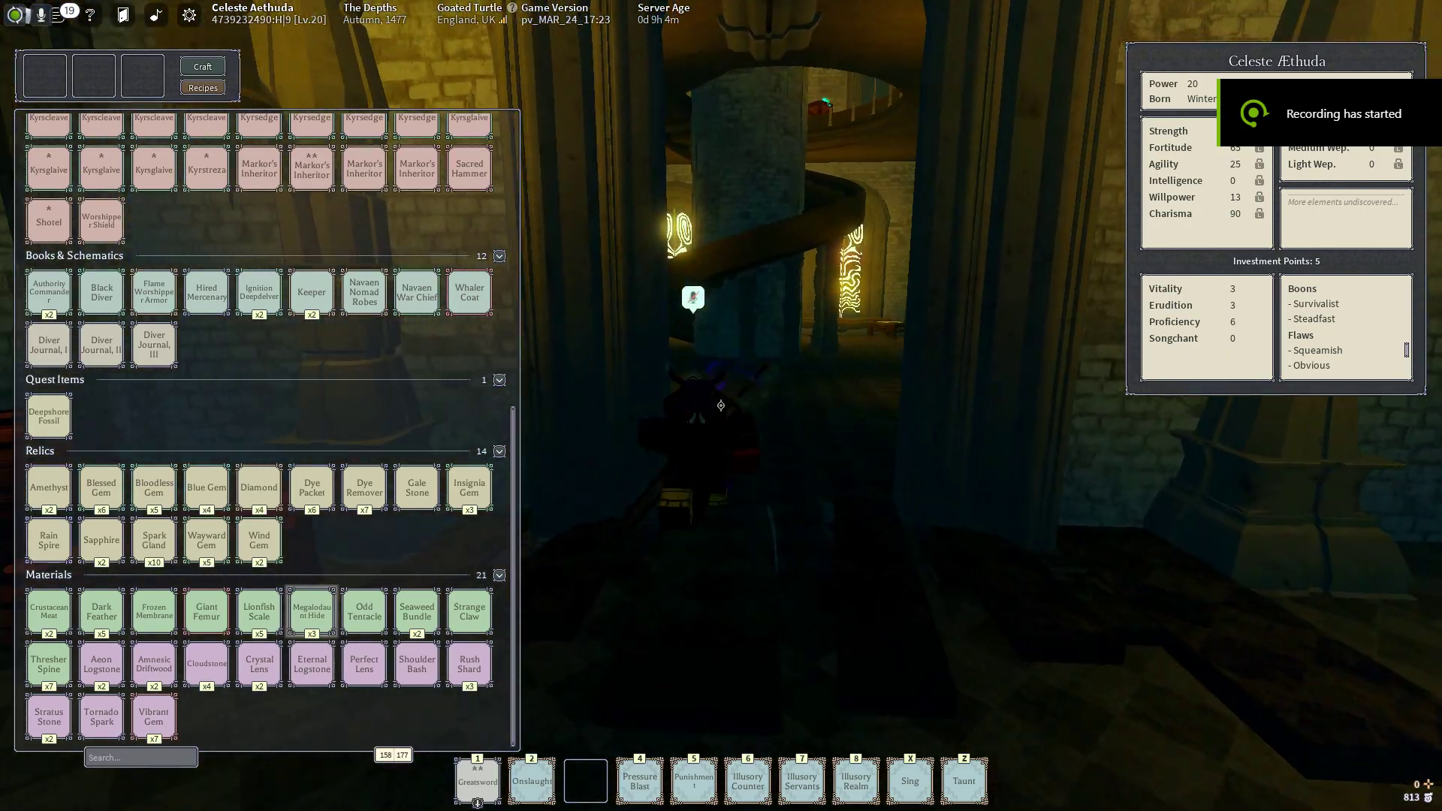
key(shift)
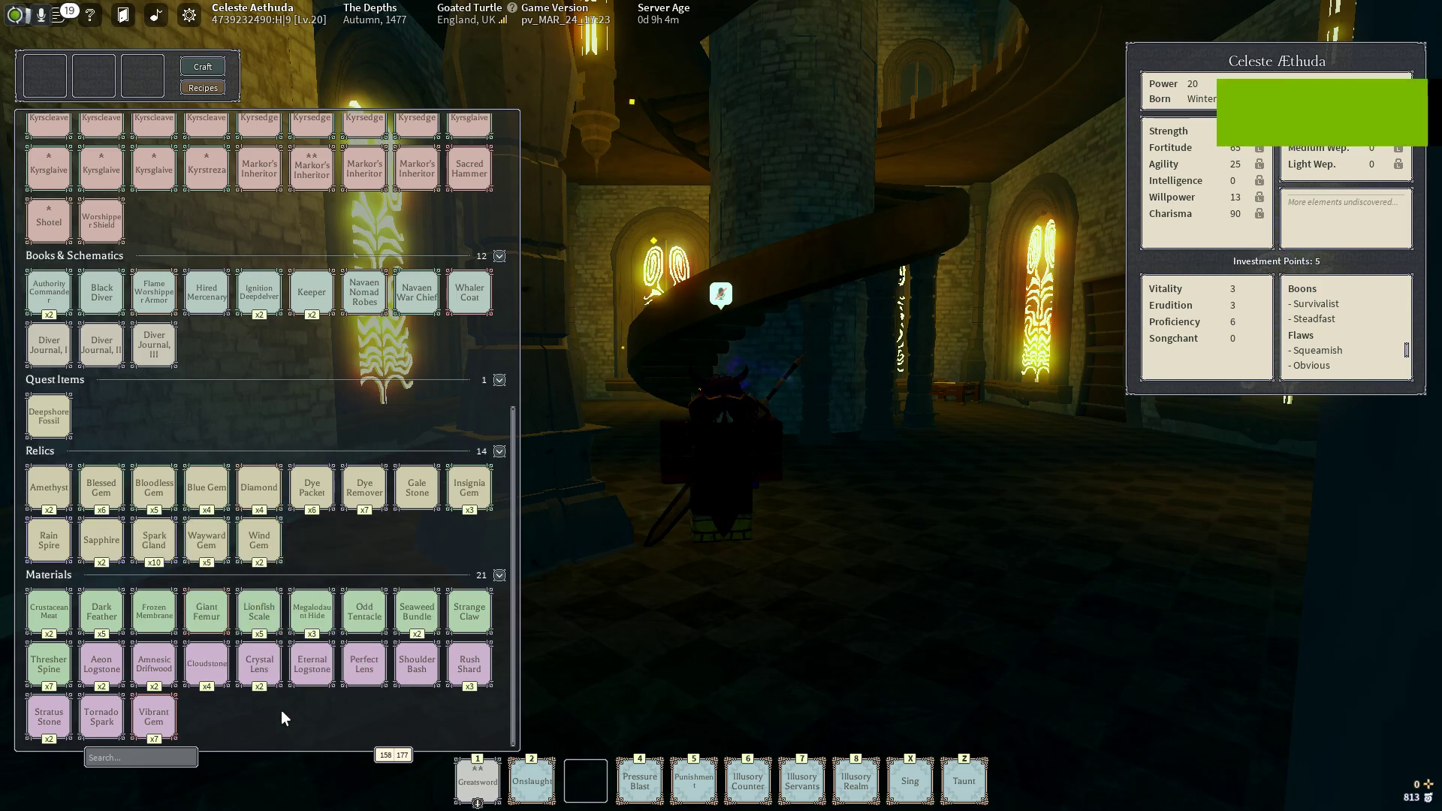
key(w)
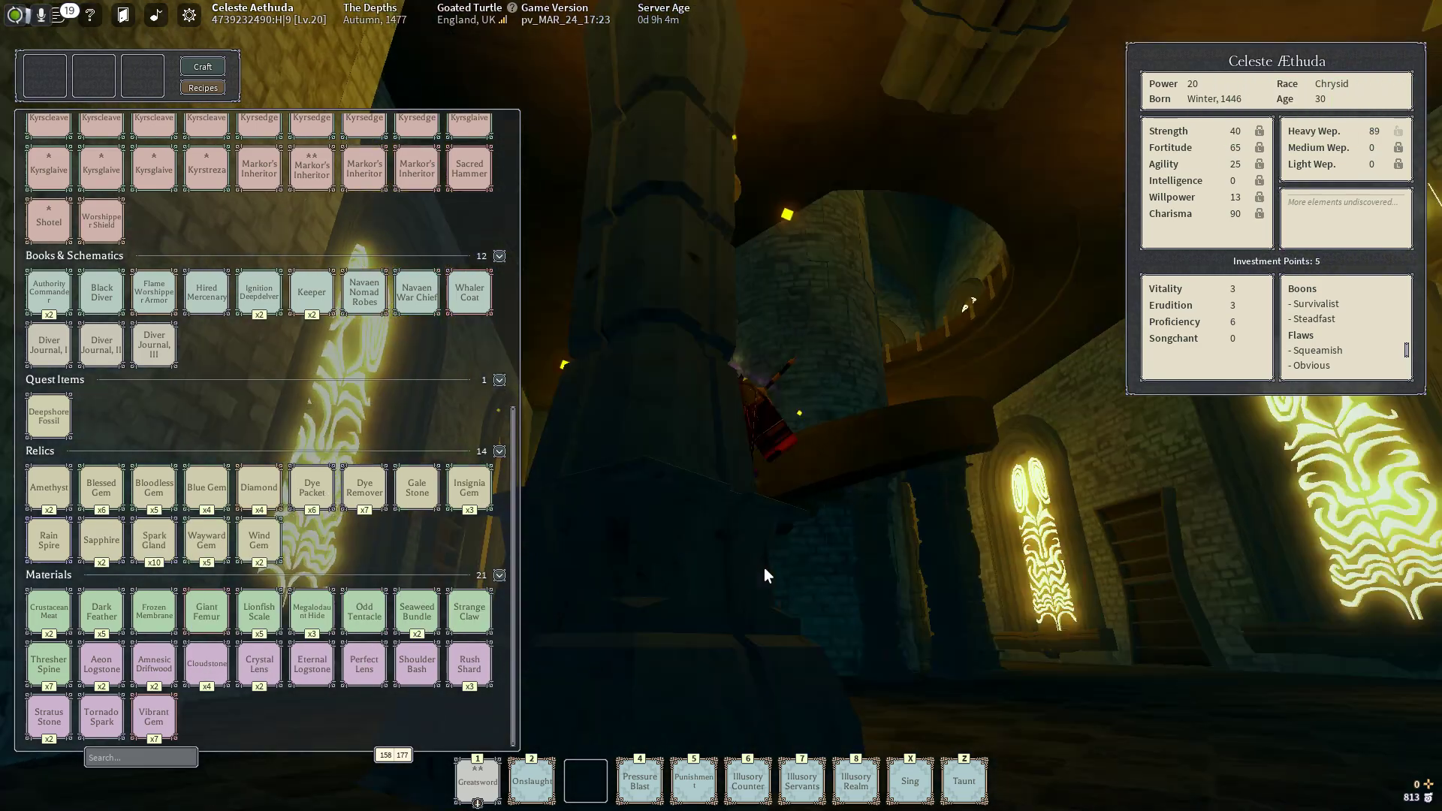
key(w)
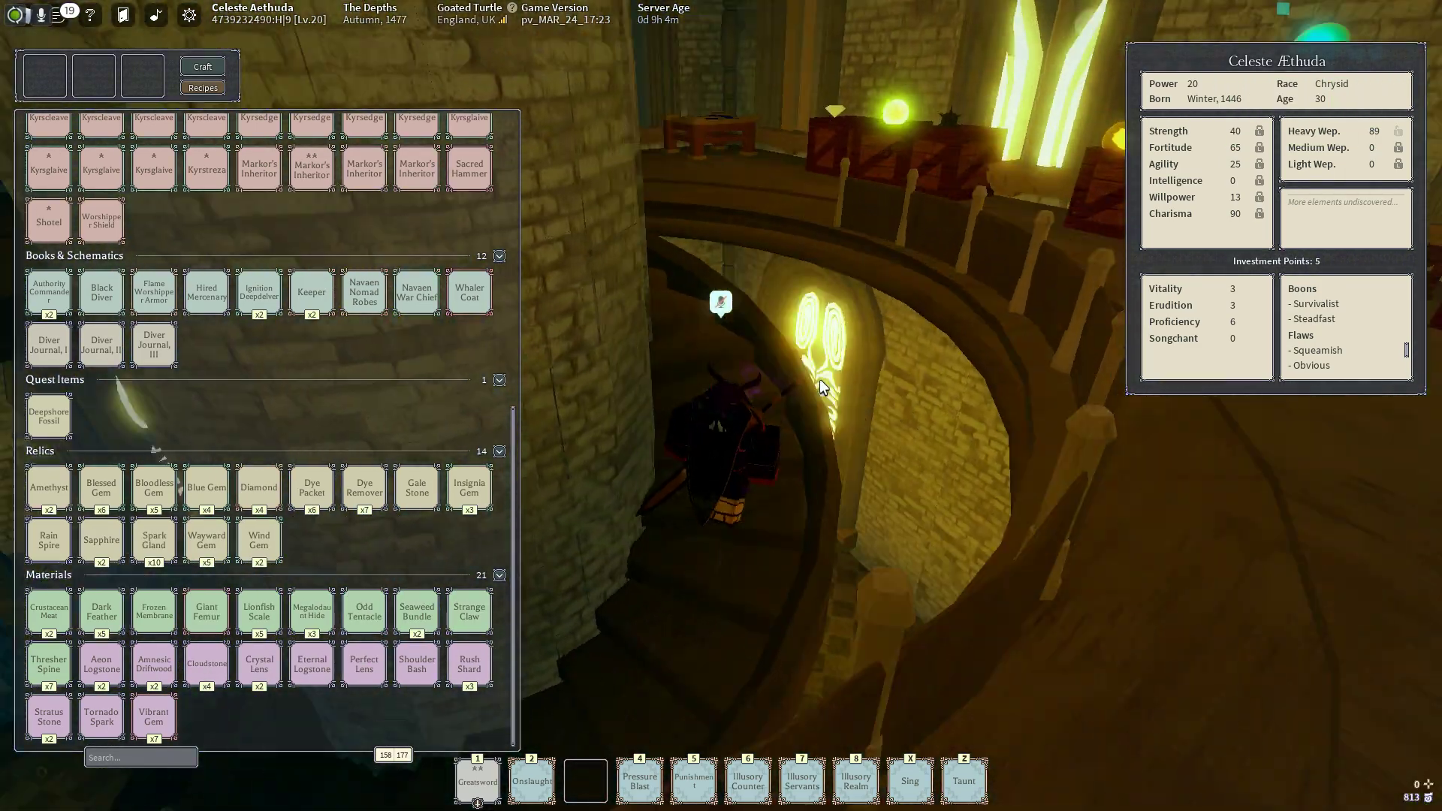
key(w)
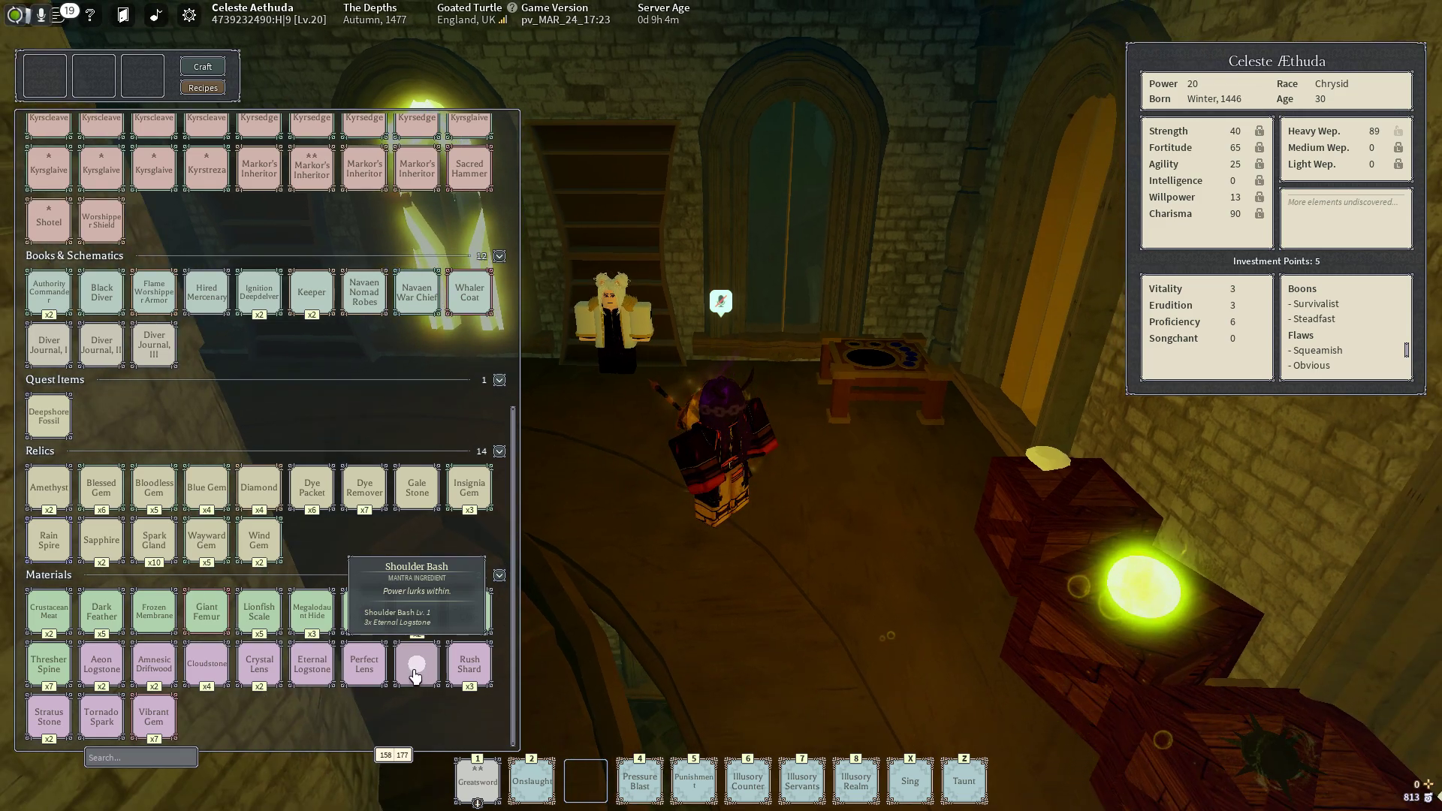
mouse_move(418, 665)
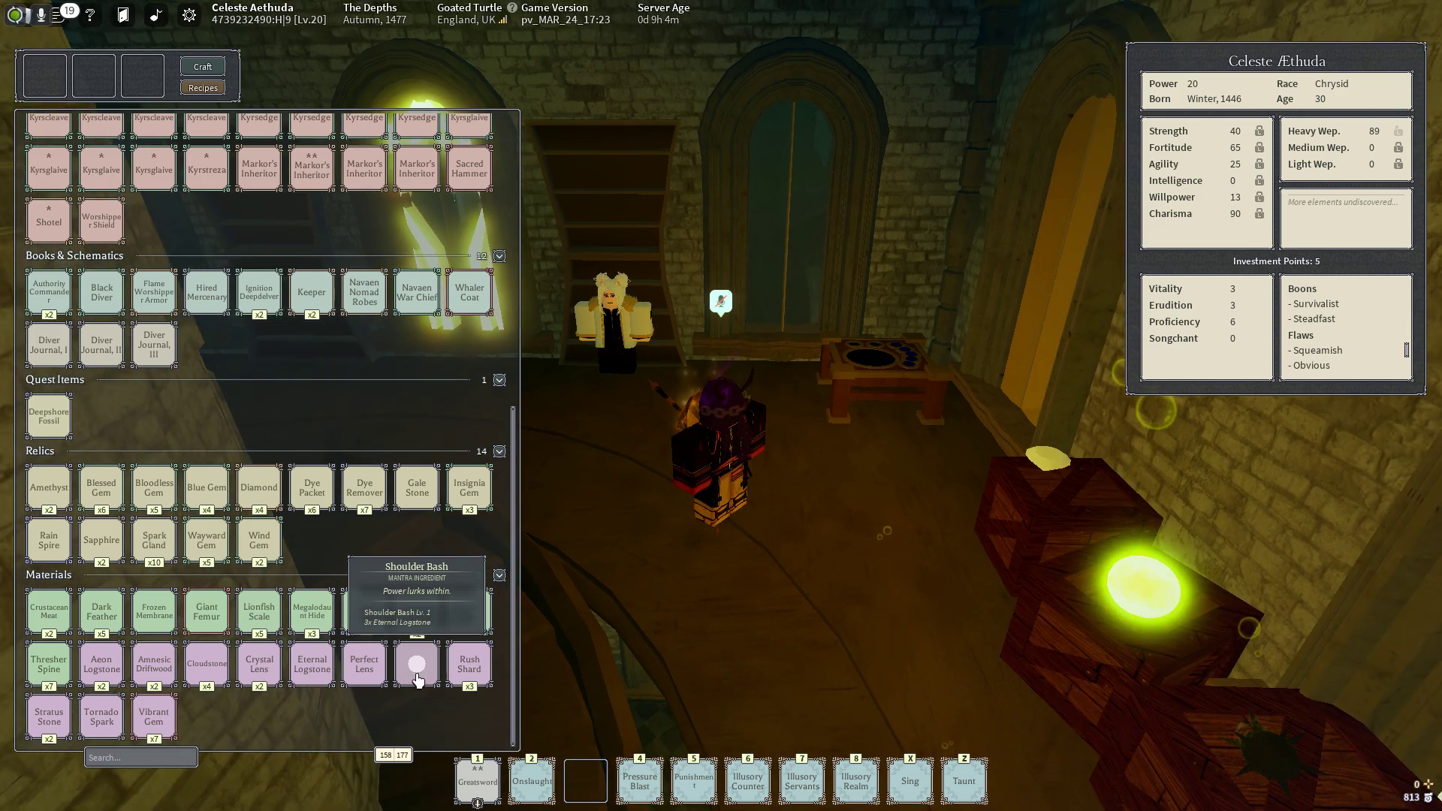
- Place Shoulder Bash on the crafting table, then back out of the room so it returns with three Eternal Logstones
drag(416, 676, 734, 467)
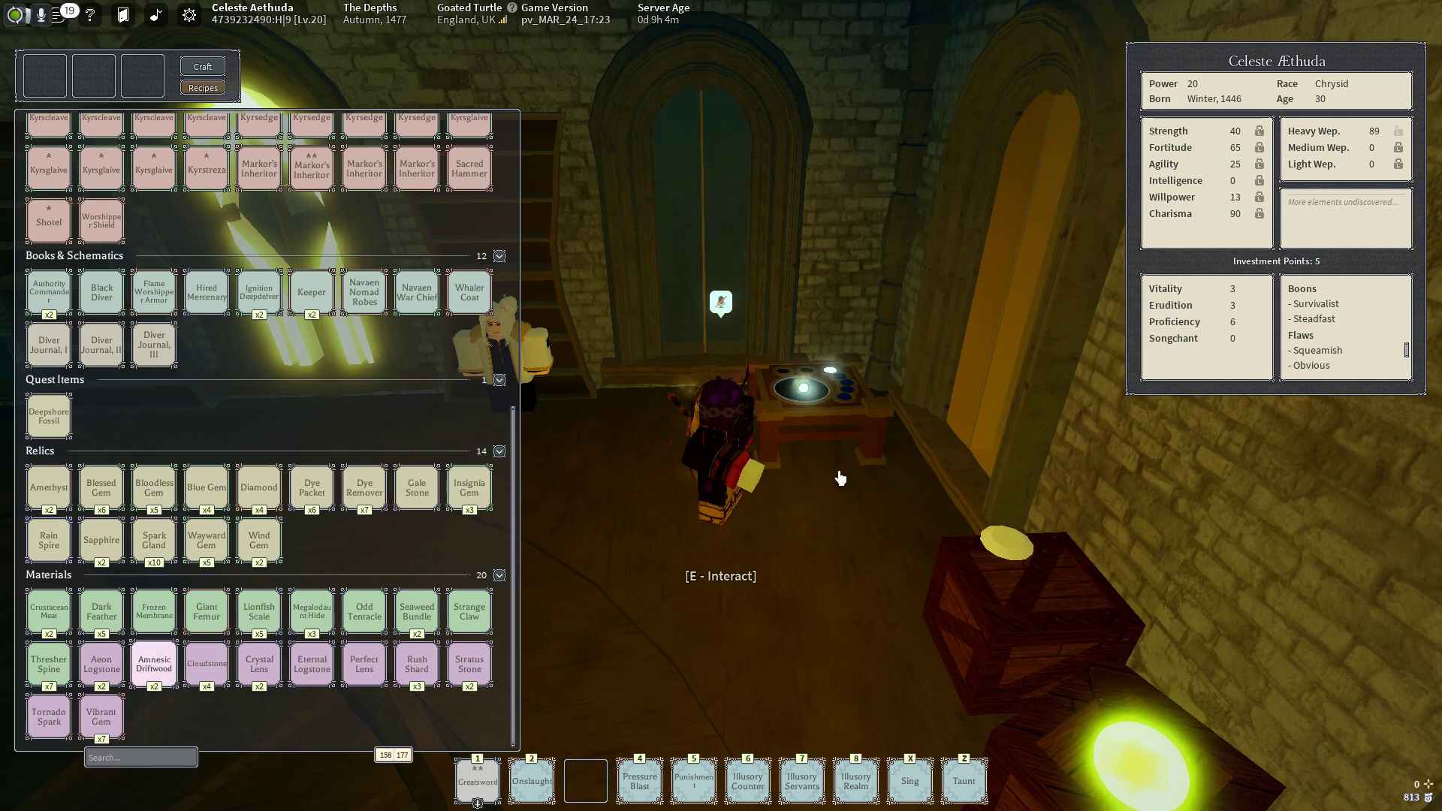
key(s)
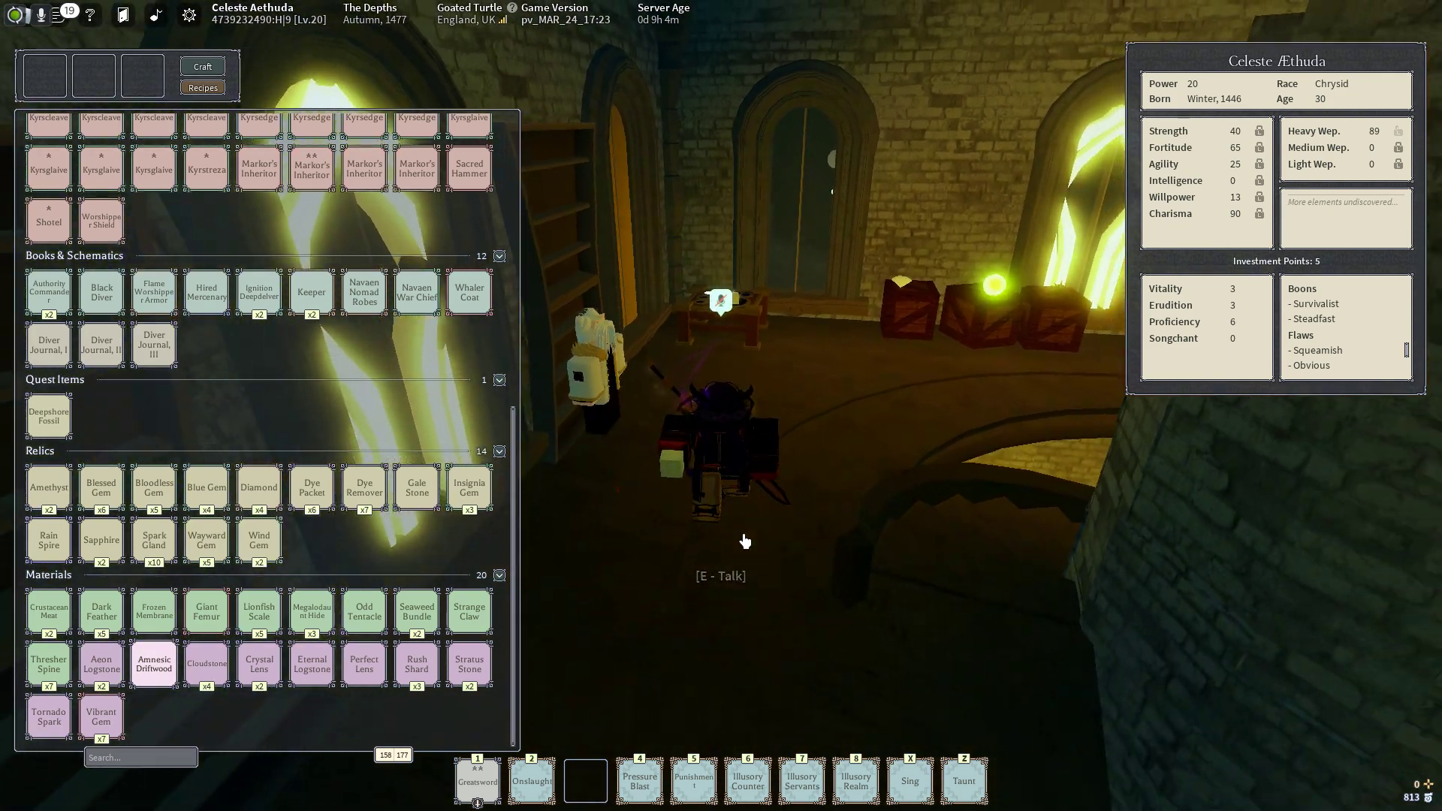
key(s)
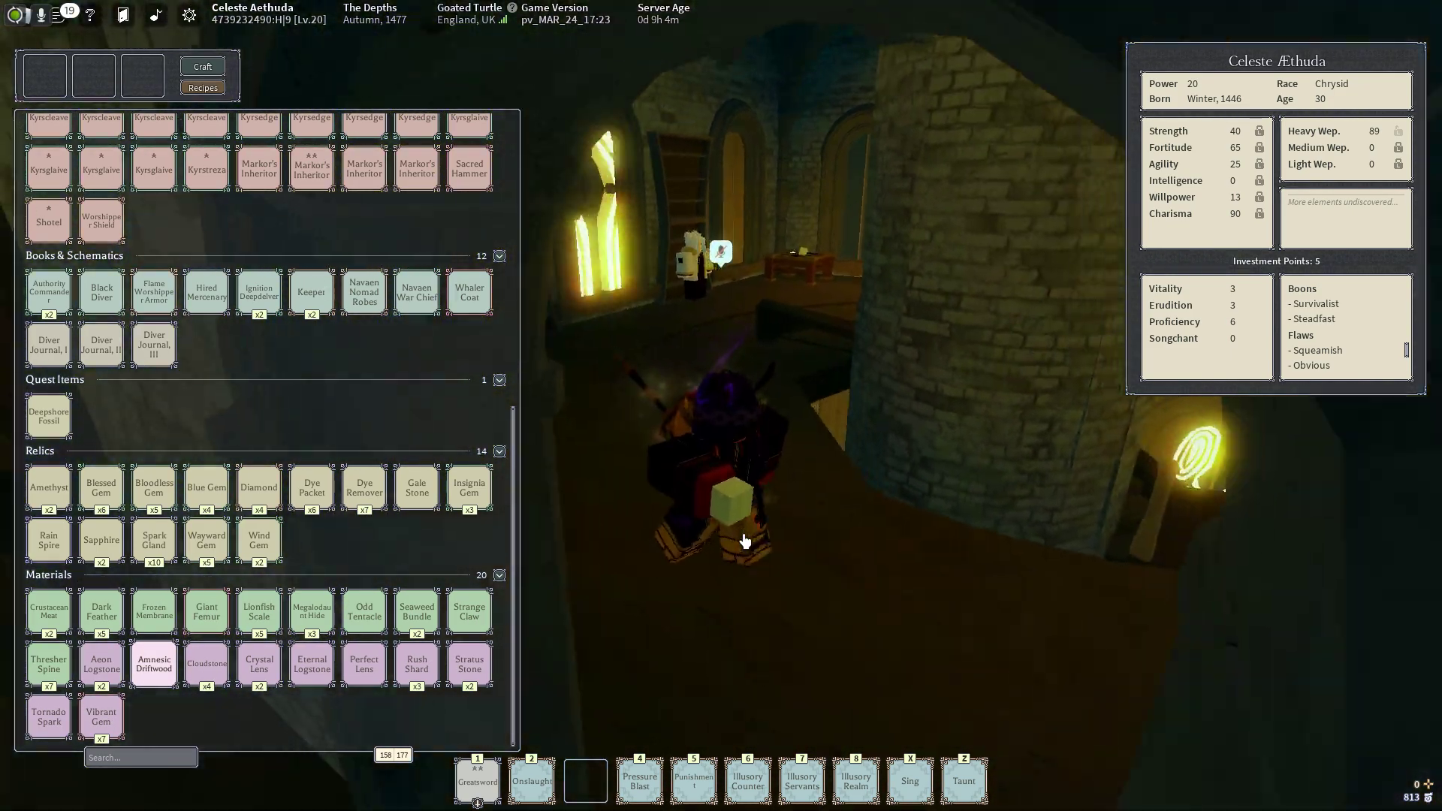
key(s)
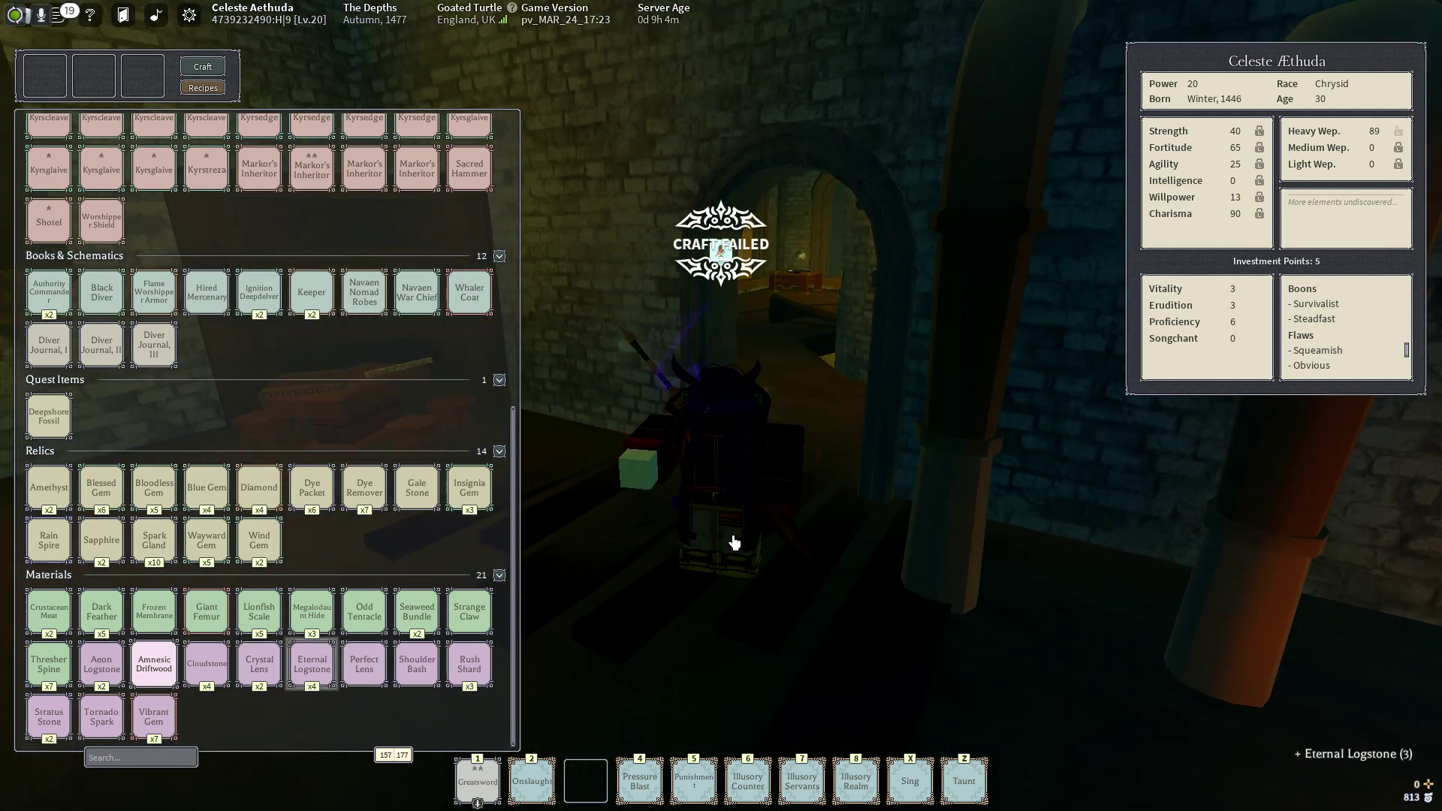
mouse_move(313, 664)
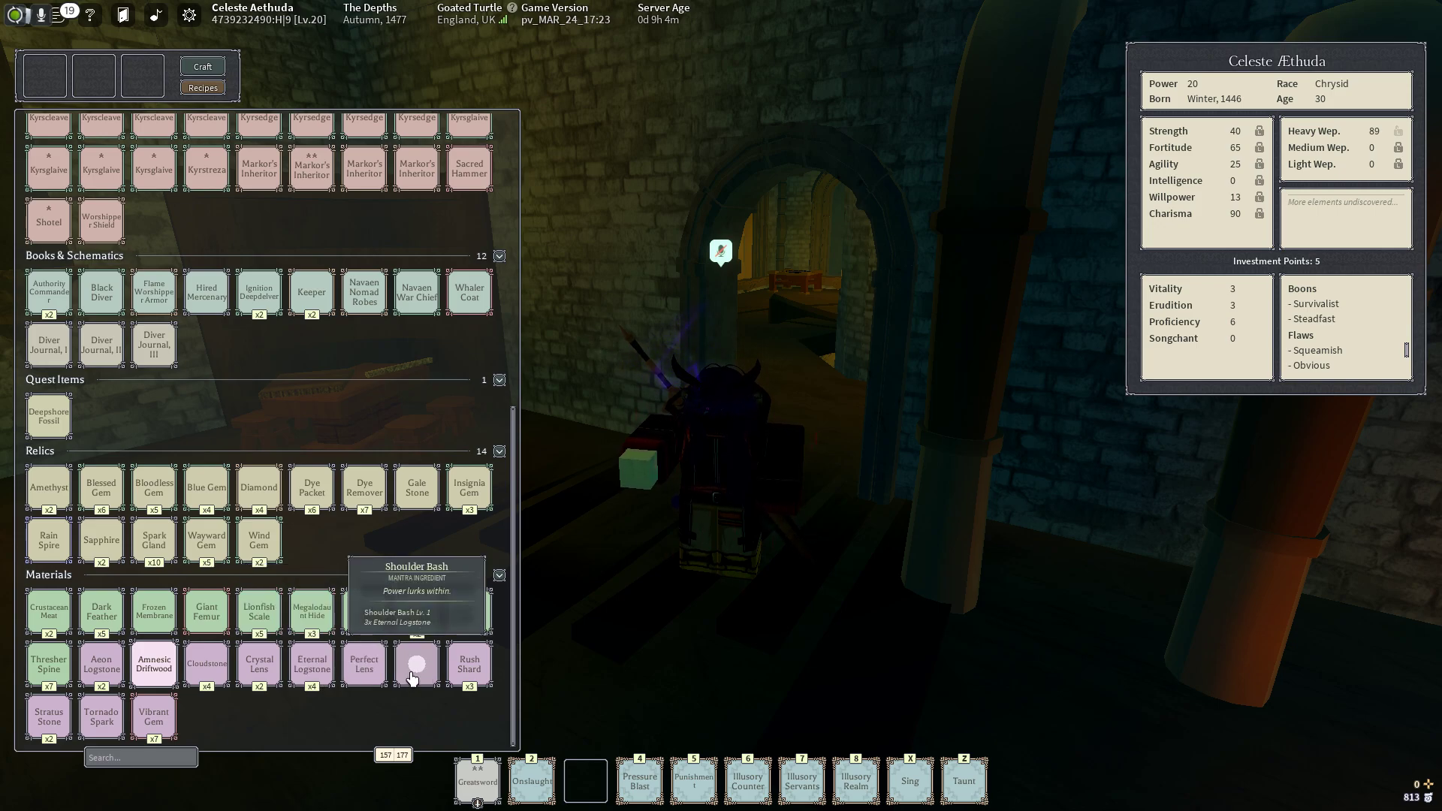
- Add Amnesic Driftwood to the crafting table and walk away so the craft fails, raising Eternal Logstones to seven
key(w)
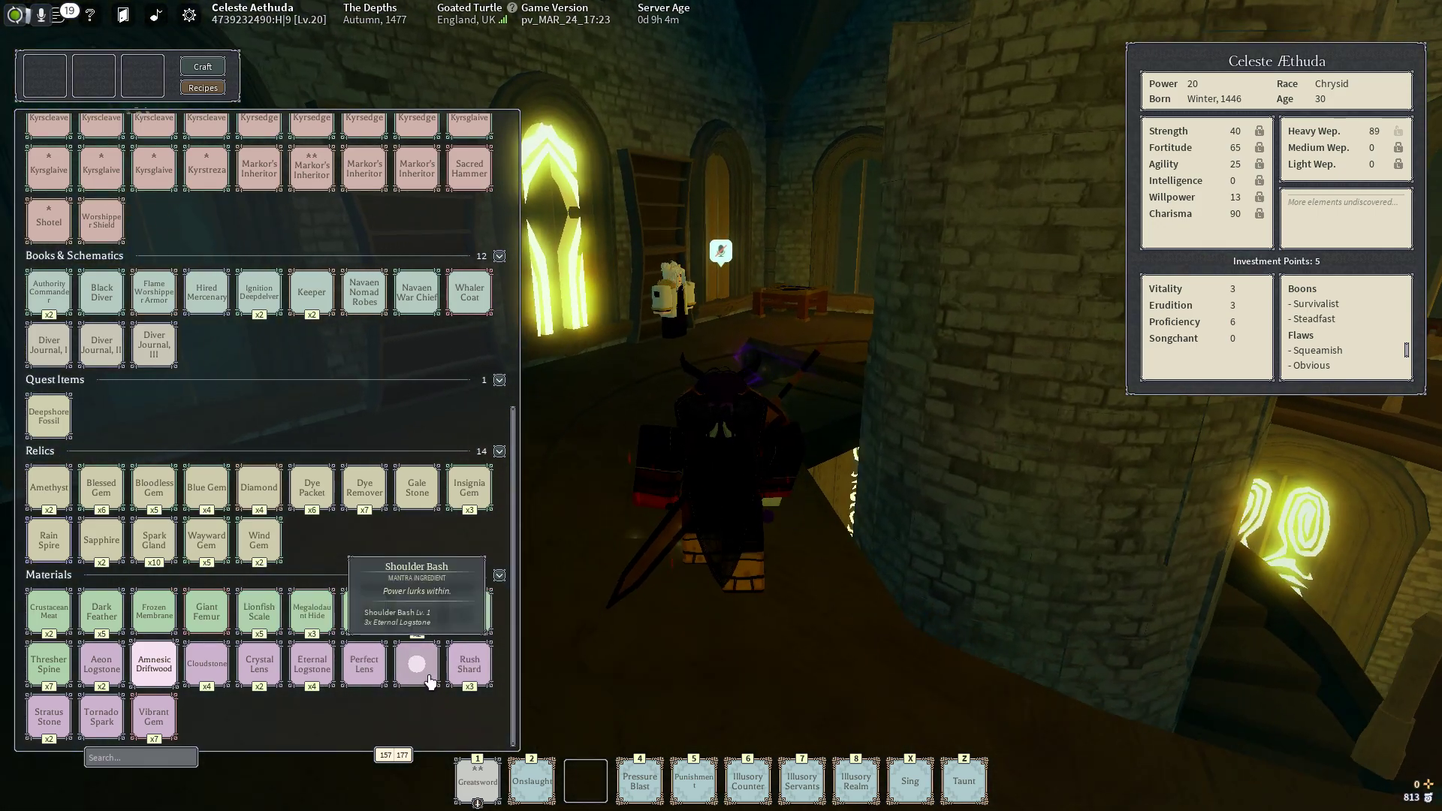
key(w)
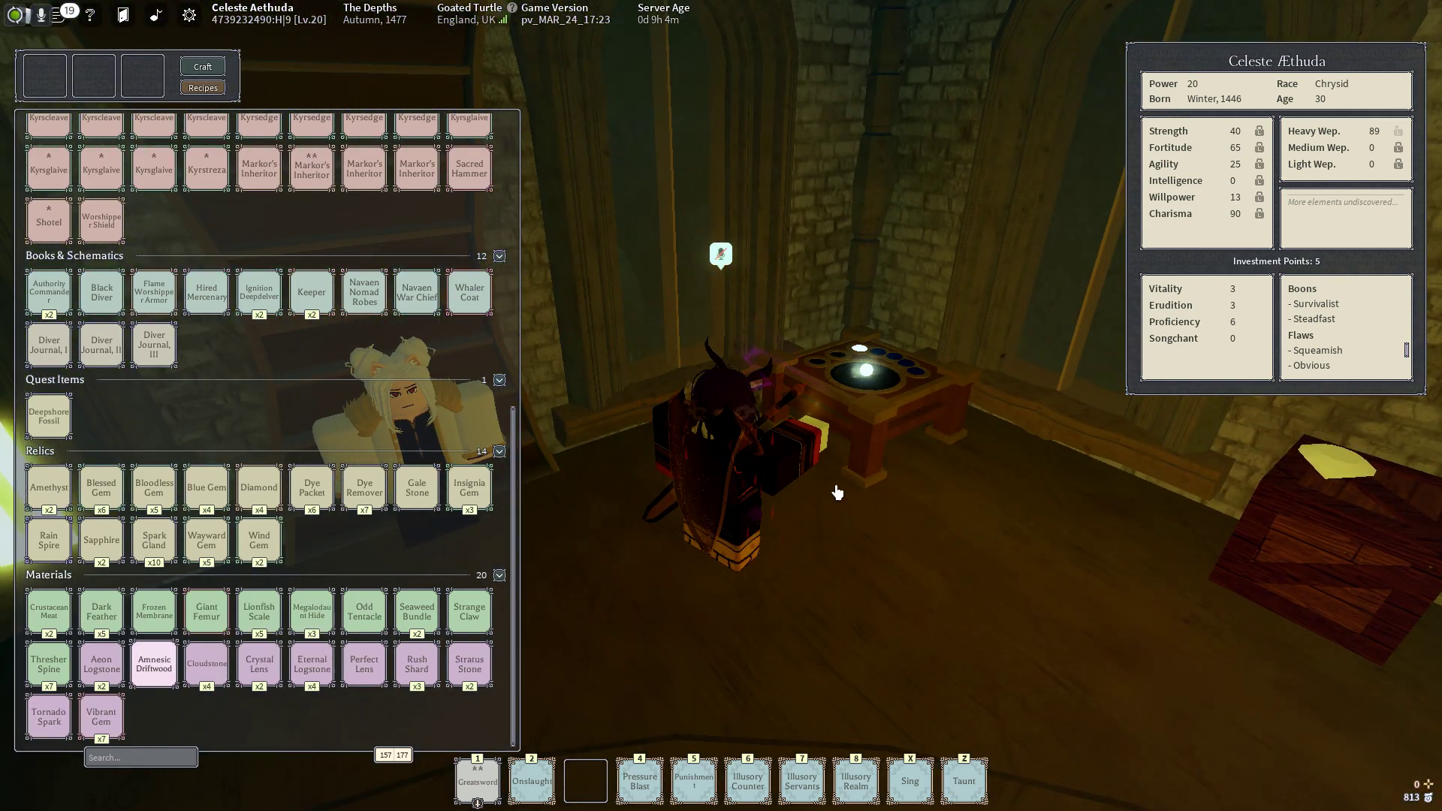
drag(155, 664, 802, 492)
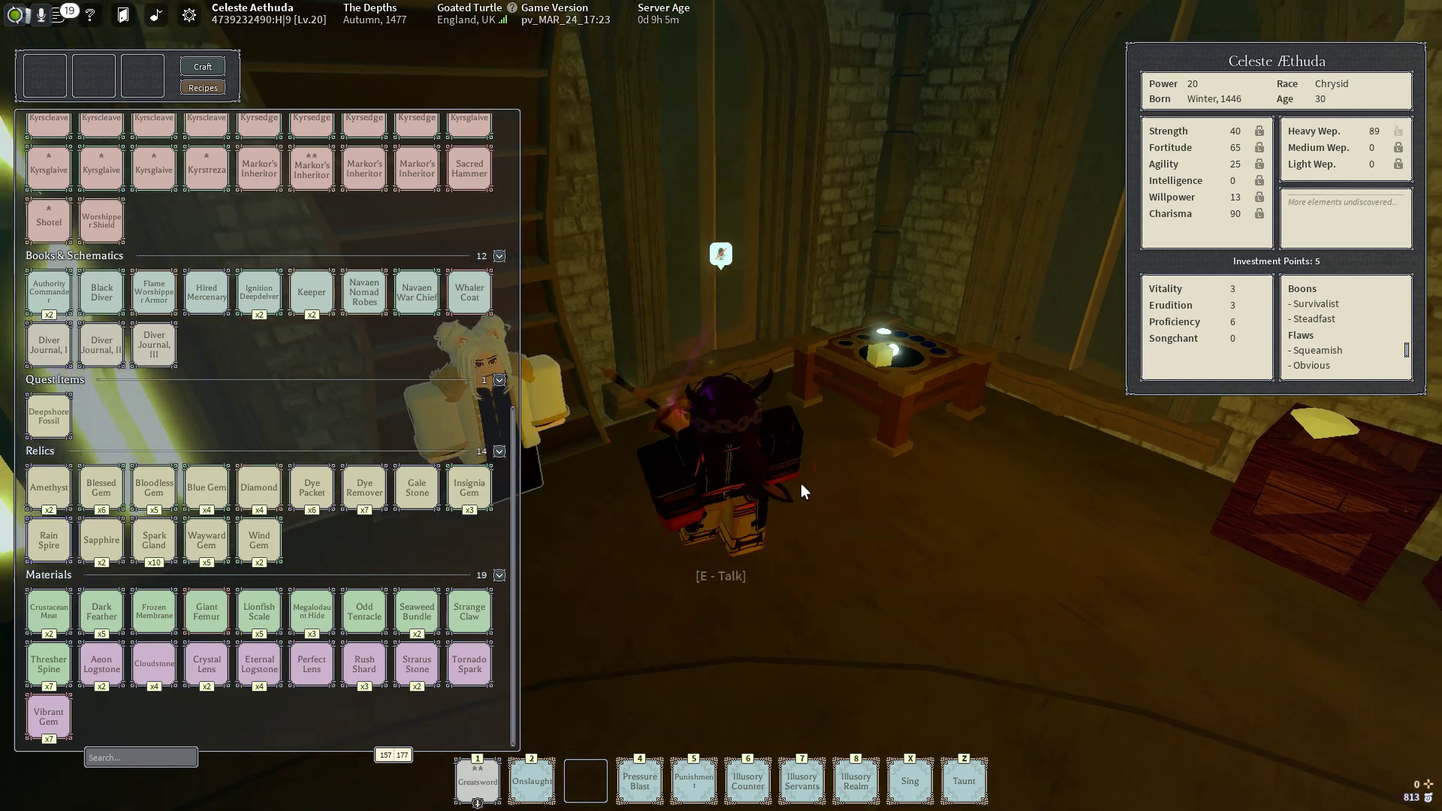
key(w)
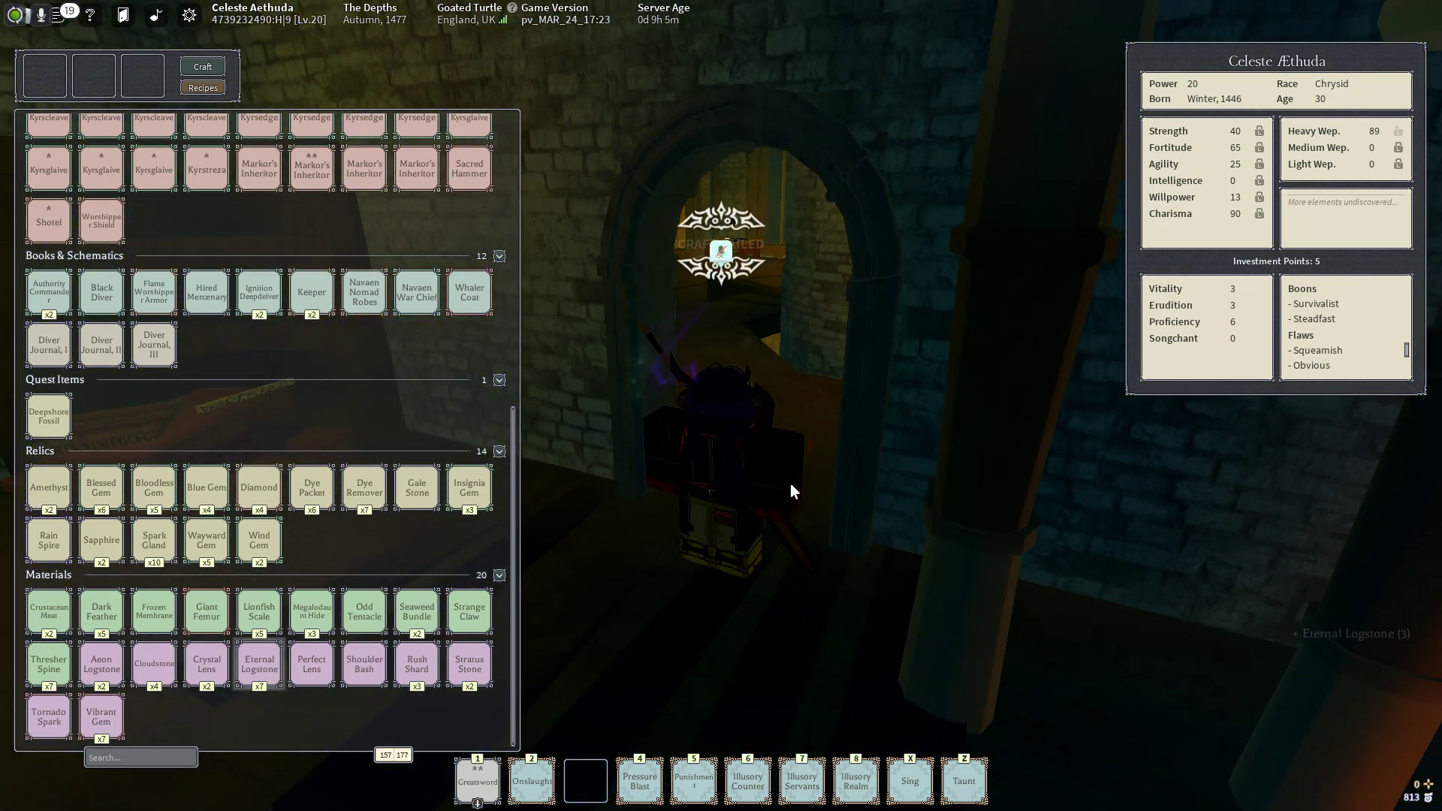
- Return to the crafting table and place Shoulder Bash on it to craft the mantra onto the hotbar
key(w)
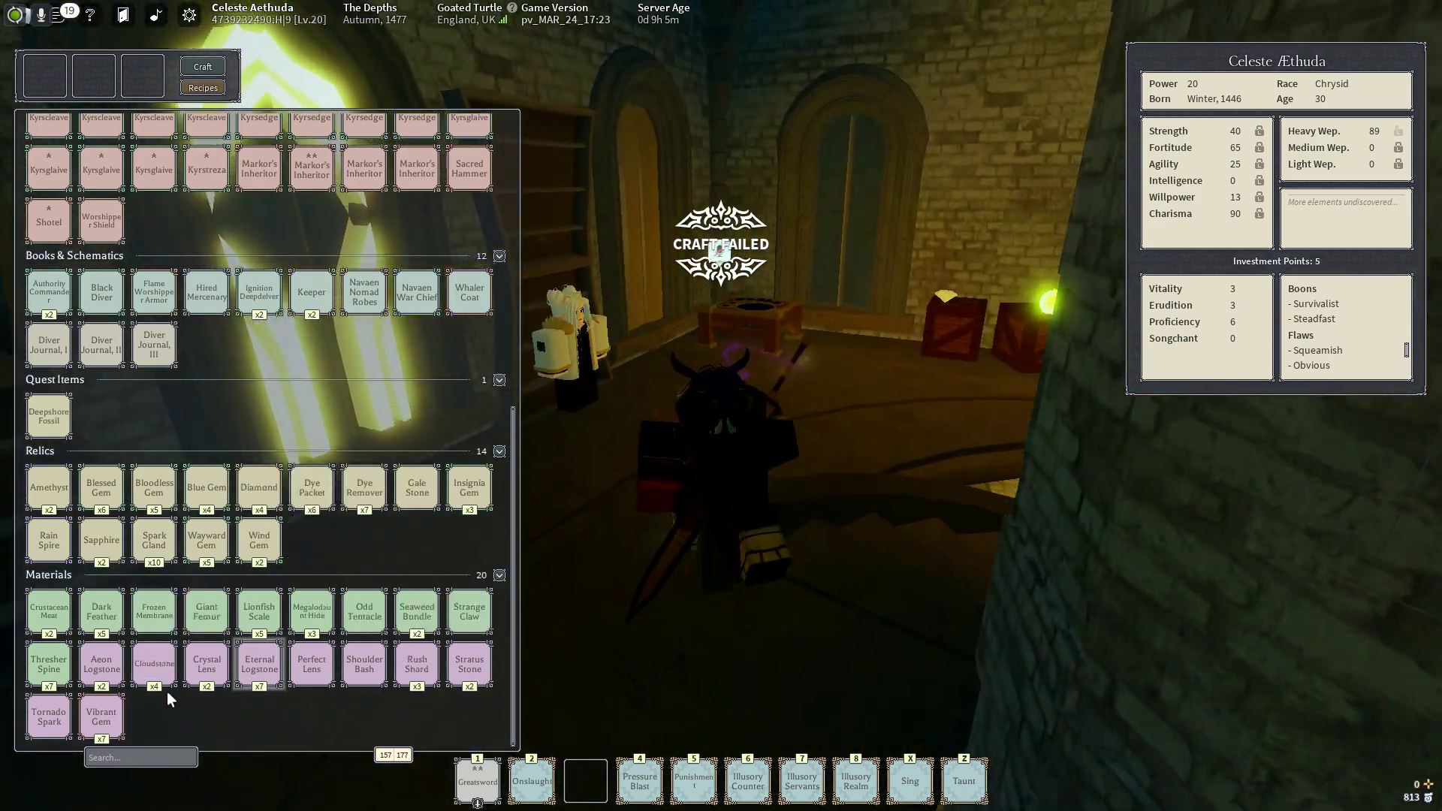
key(w)
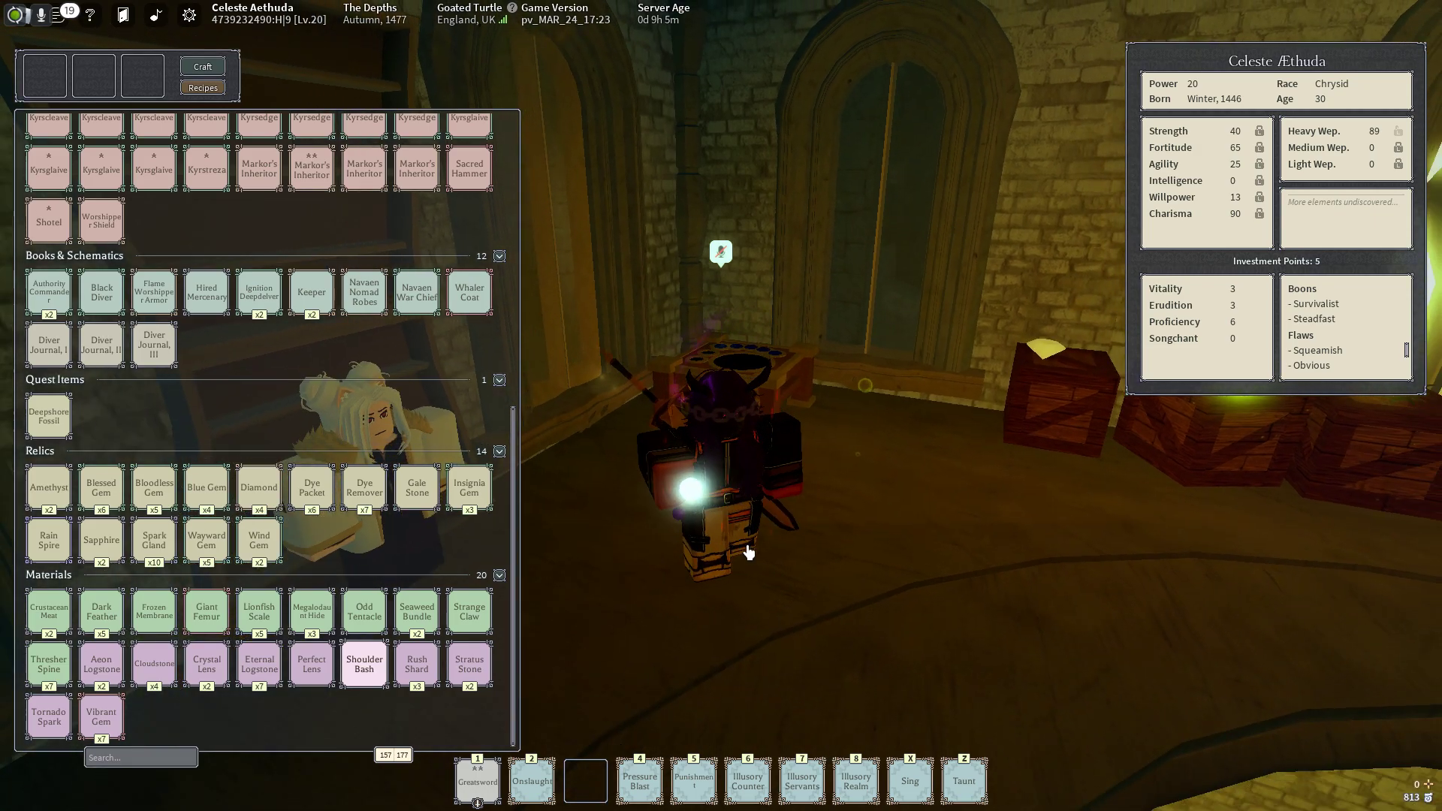
key(grave)
key(grave)
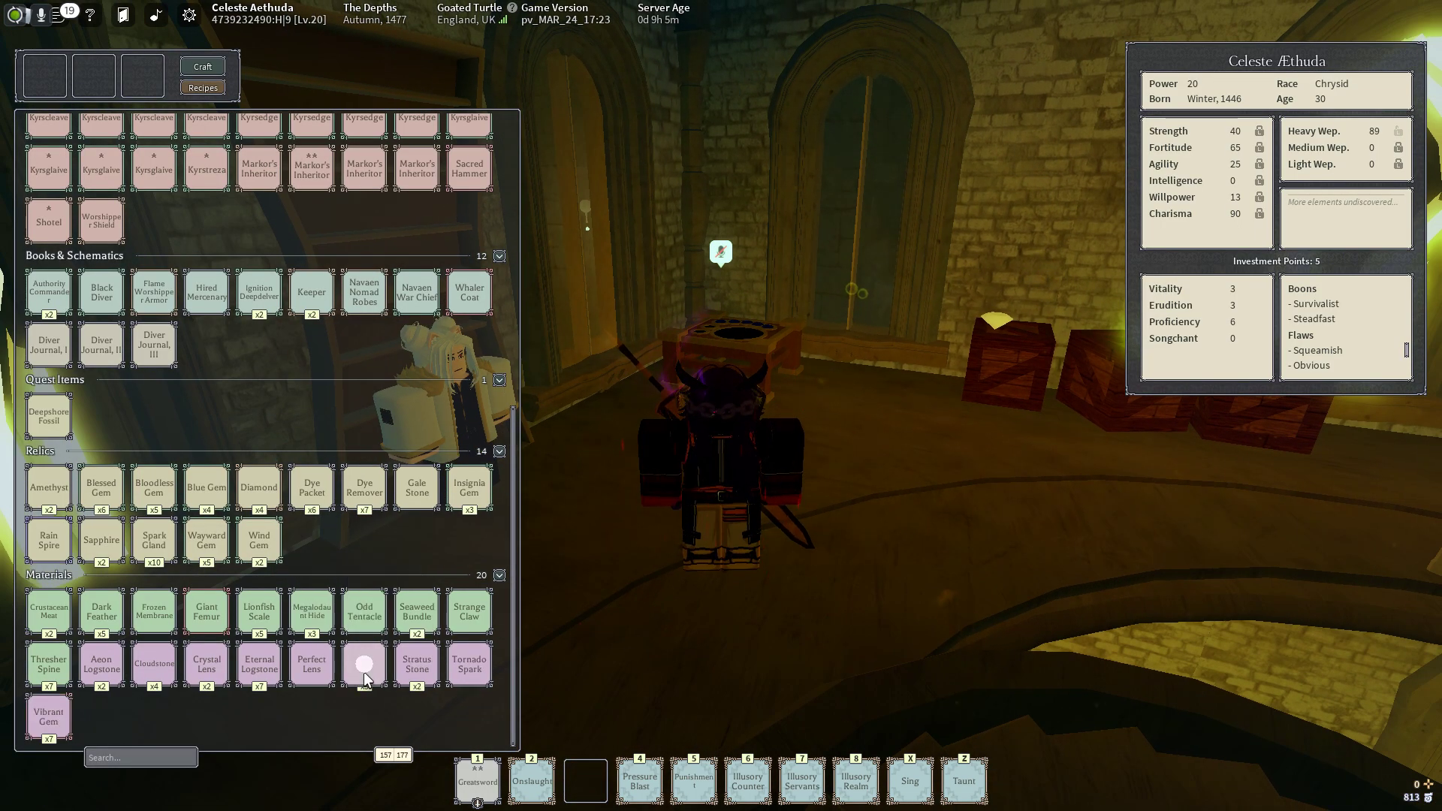
drag(365, 664, 868, 458)
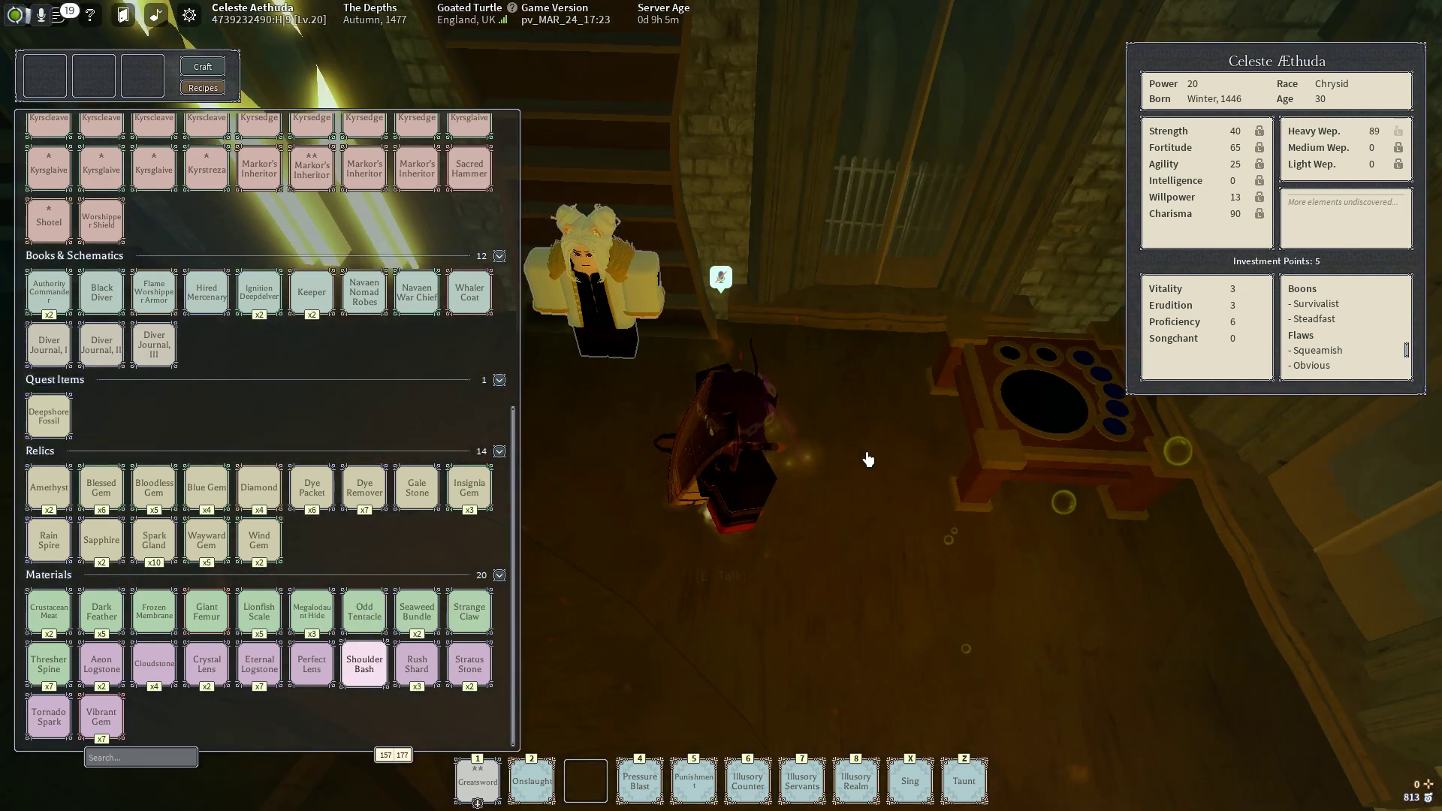